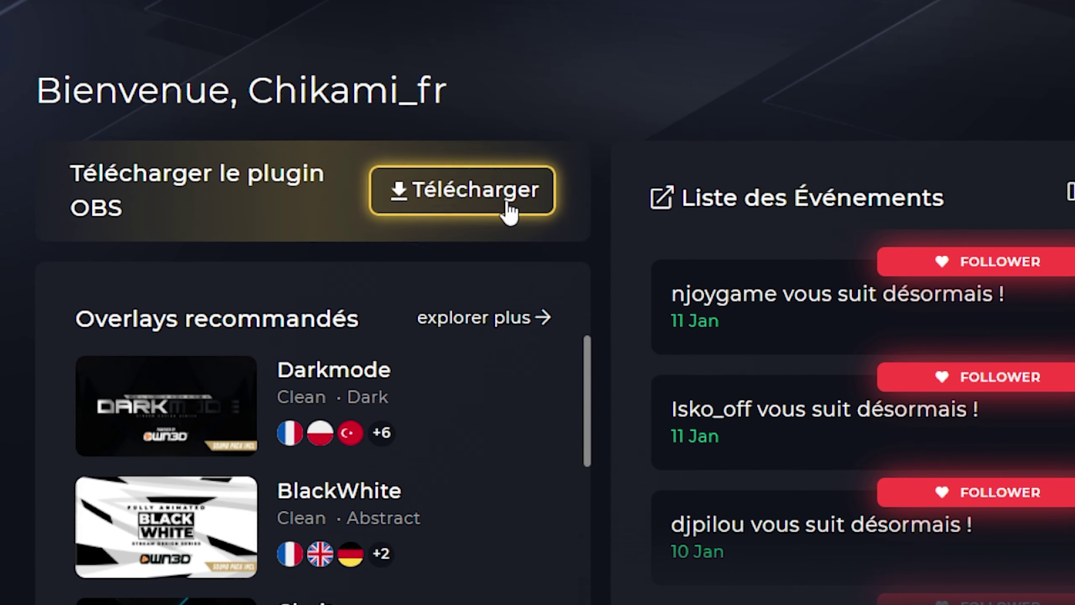
Step: Download the OWN3D plugin for OBS from the dashboard and switch to OBS to access its tools
{"action": "left_click", "coordinate": [493, 203]}
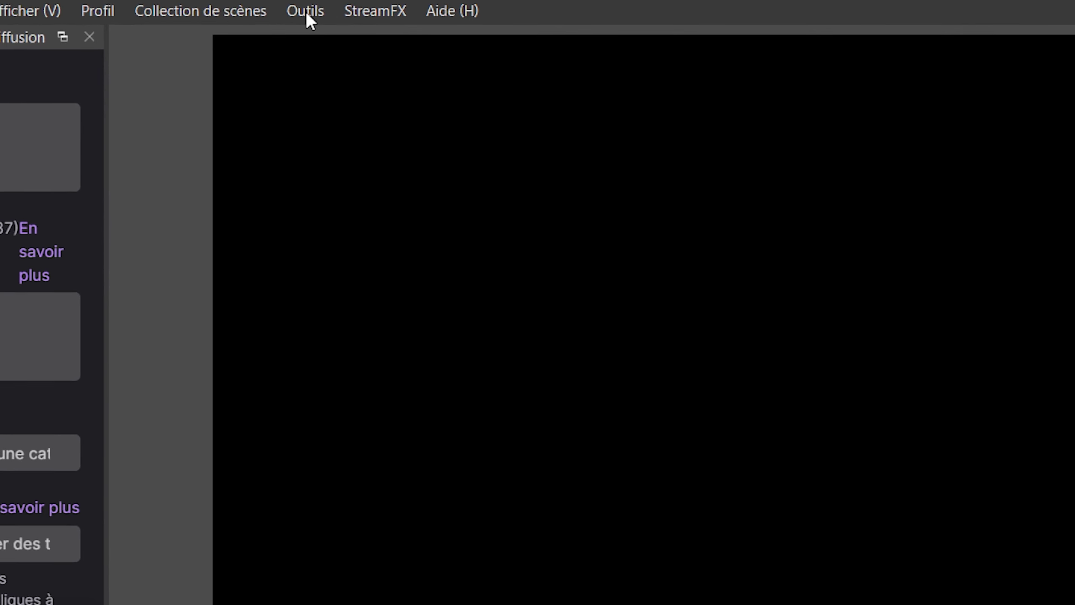
{"action": "left_click", "coordinate": [305, 12]}
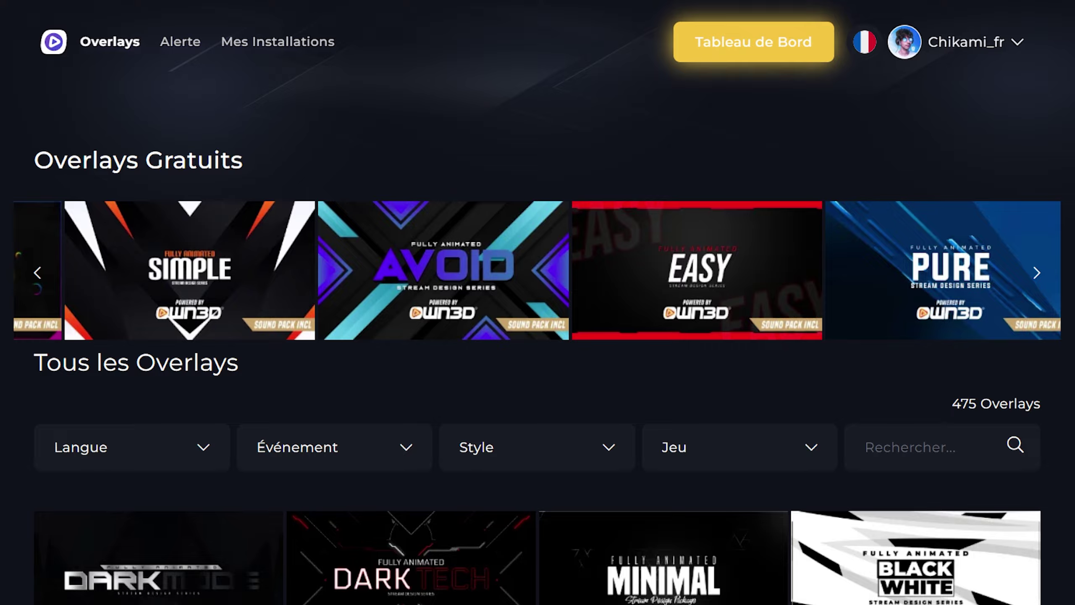
Step: Find the Mystic overlay in the full overlay catalogue, open its page and review its preview scenes
{"action": "scroll", "coordinate": [538, 322], "scroll_direction": "down", "scroll_amount": 15}
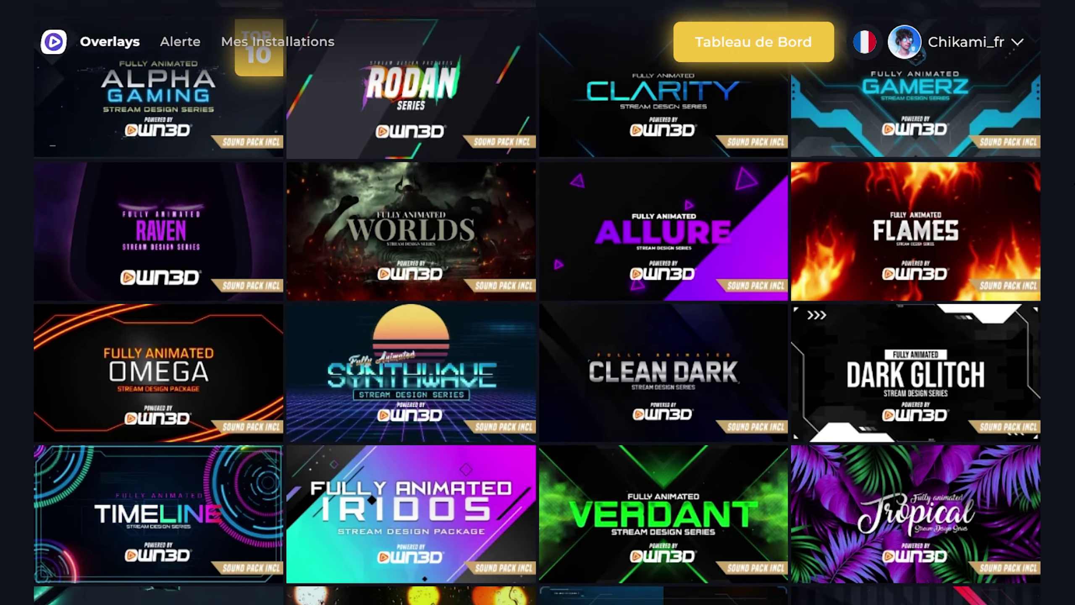
{"action": "scroll", "coordinate": [538, 322], "scroll_direction": "down", "scroll_amount": 3}
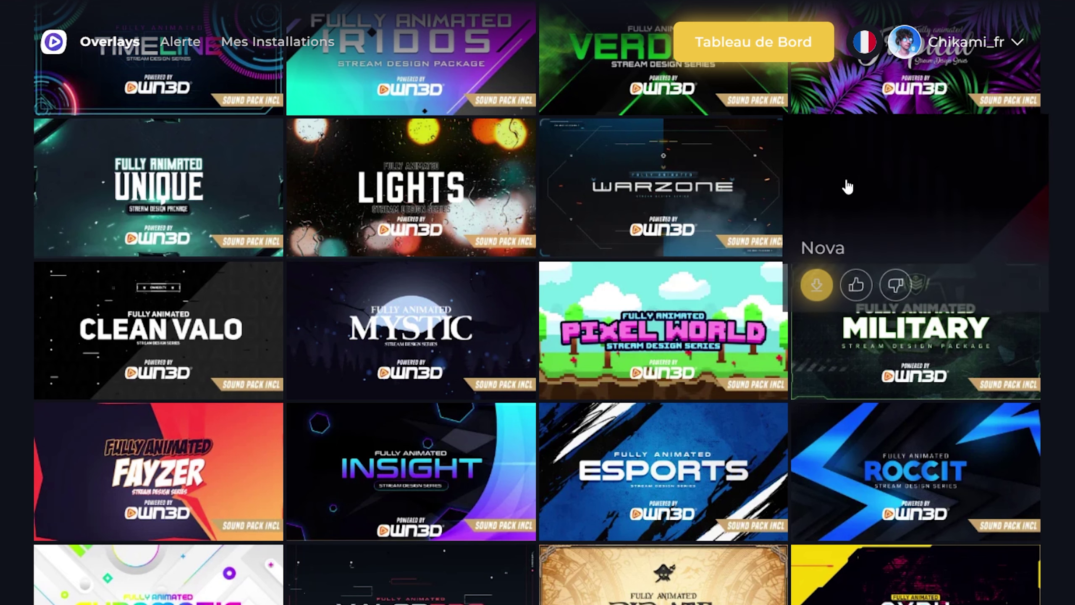
{"action": "mouse_move", "coordinate": [492, 307]}
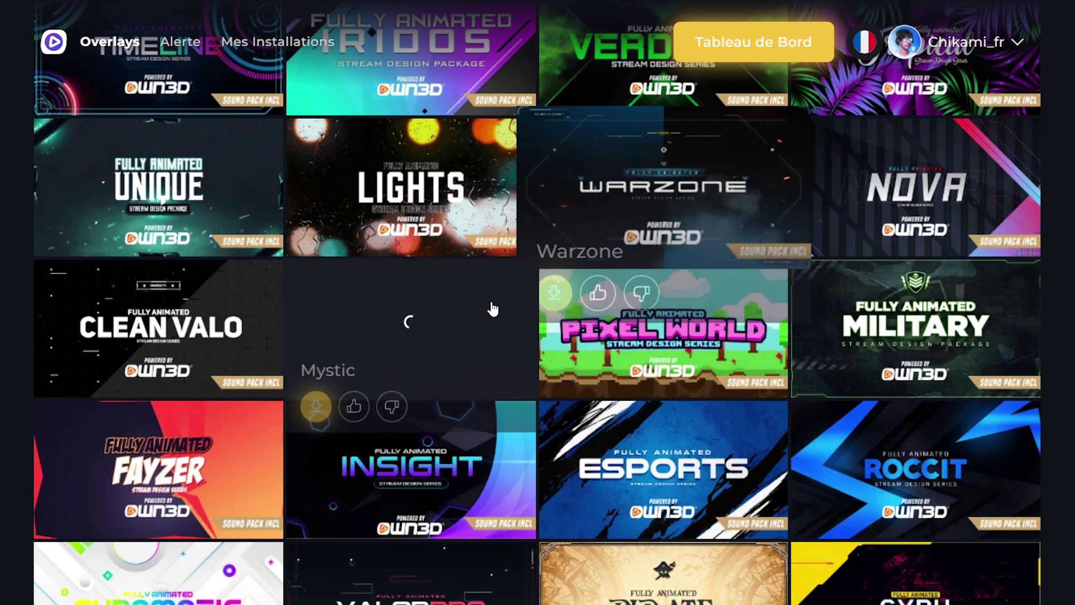
{"action": "left_click", "coordinate": [464, 329]}
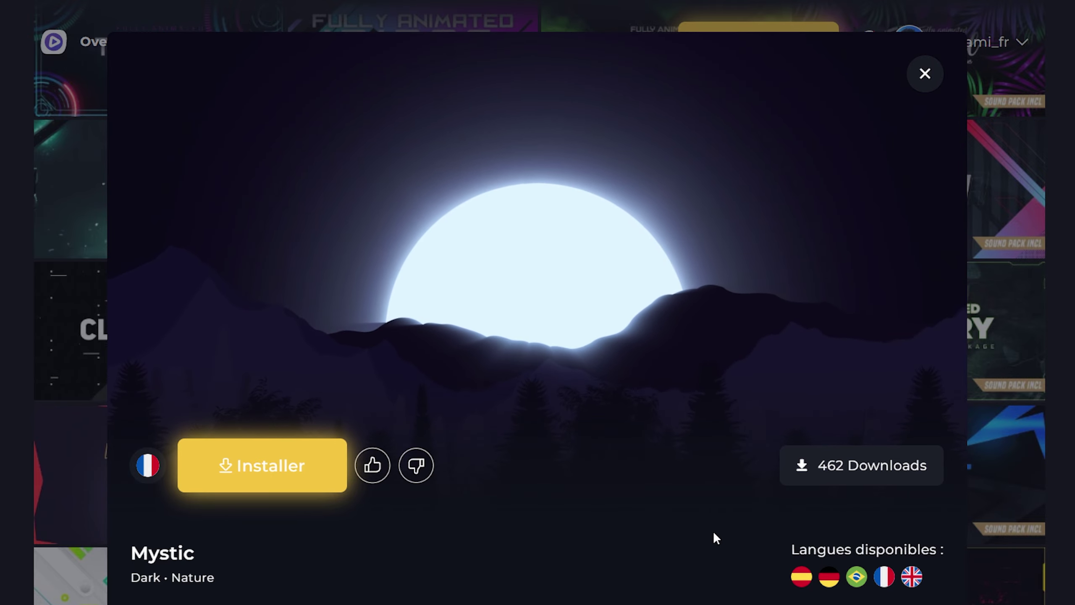
{"action": "scroll", "coordinate": [696, 524], "scroll_direction": "down", "scroll_amount": 4}
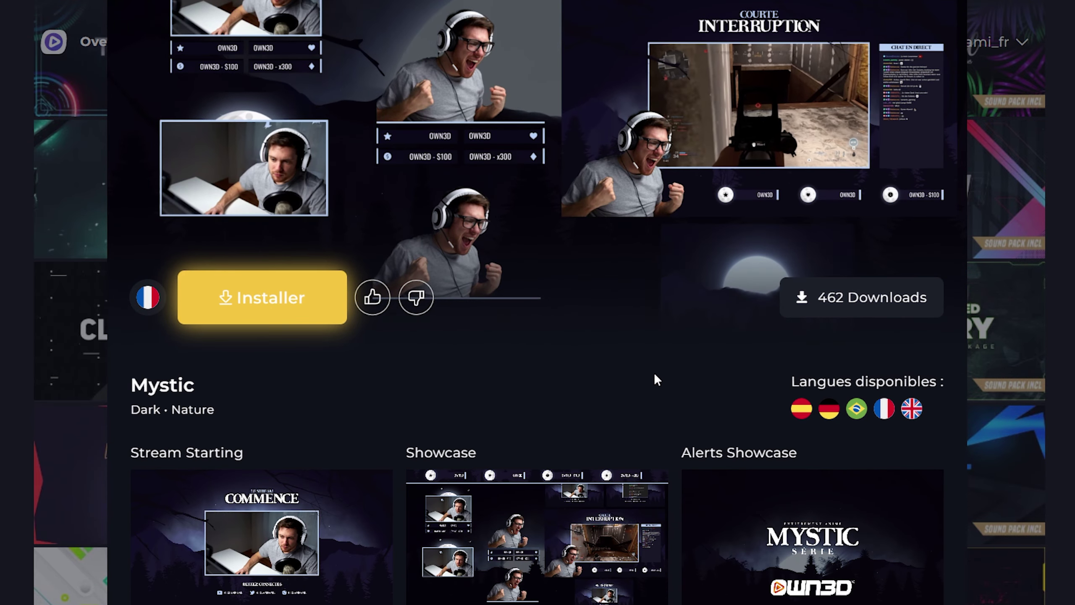
{"action": "scroll", "coordinate": [631, 415], "scroll_direction": "up", "scroll_amount": 4}
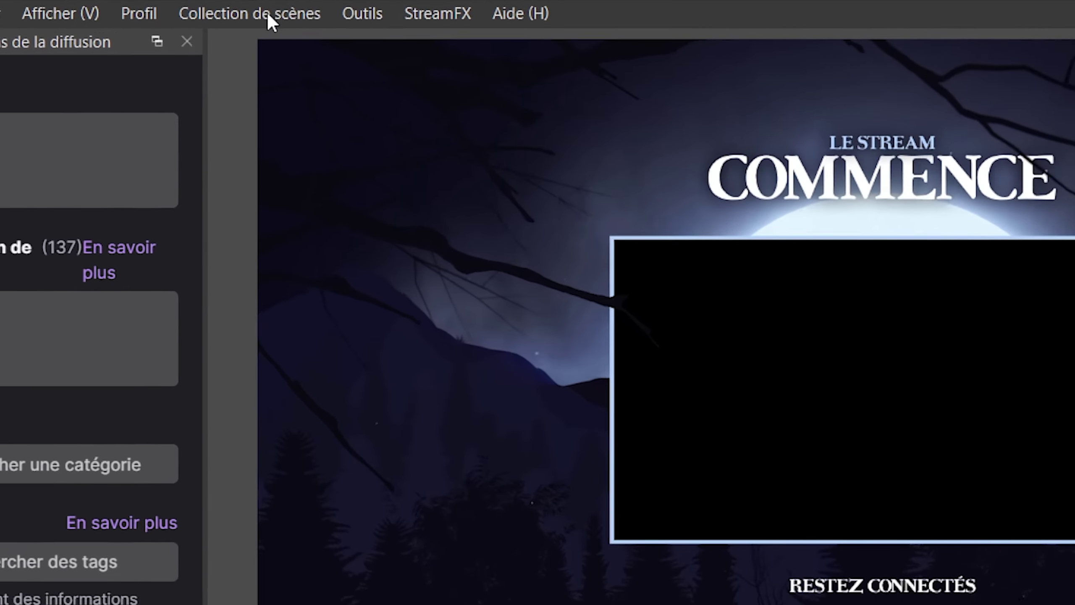
Step: Open OWN3D Pro in OBS, go to its alert catalogue and choose the Mystic alert set
{"action": "left_click", "coordinate": [223, 7]}
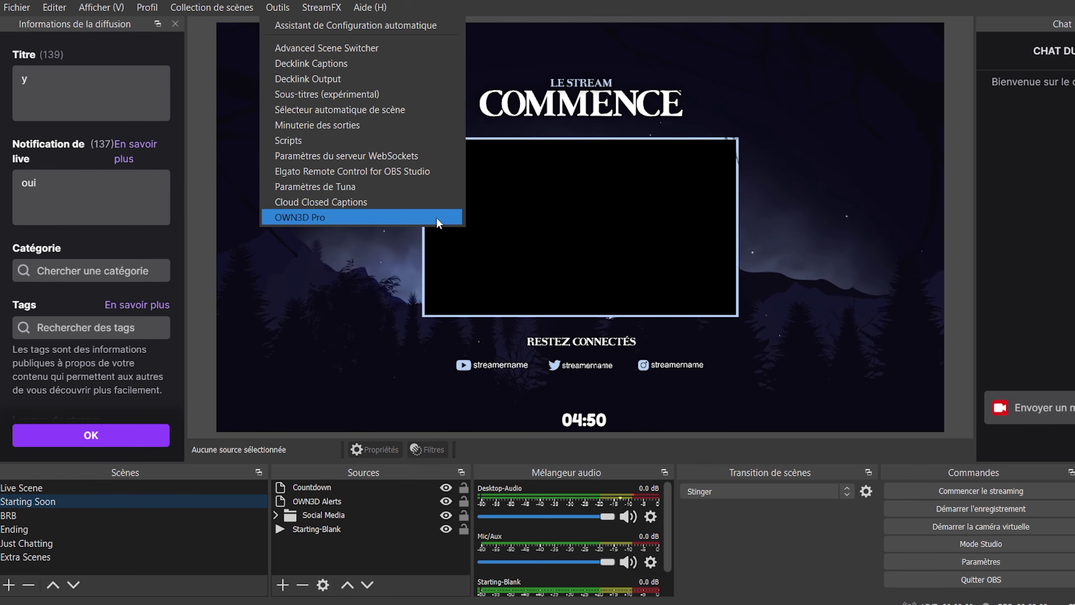
{"action": "left_click", "coordinate": [429, 217]}
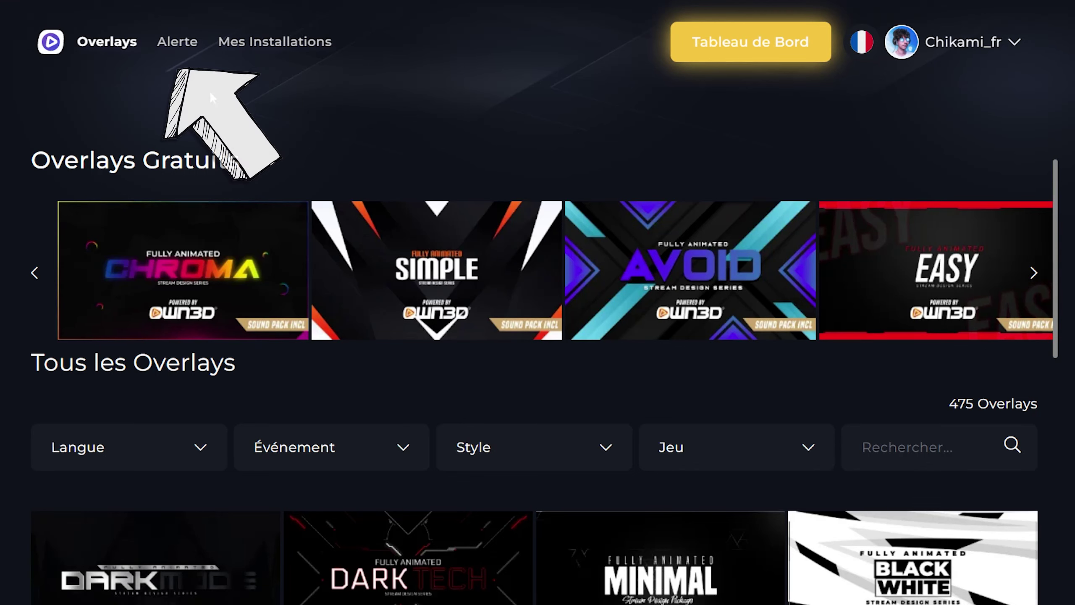
{"action": "left_click", "coordinate": [193, 48]}
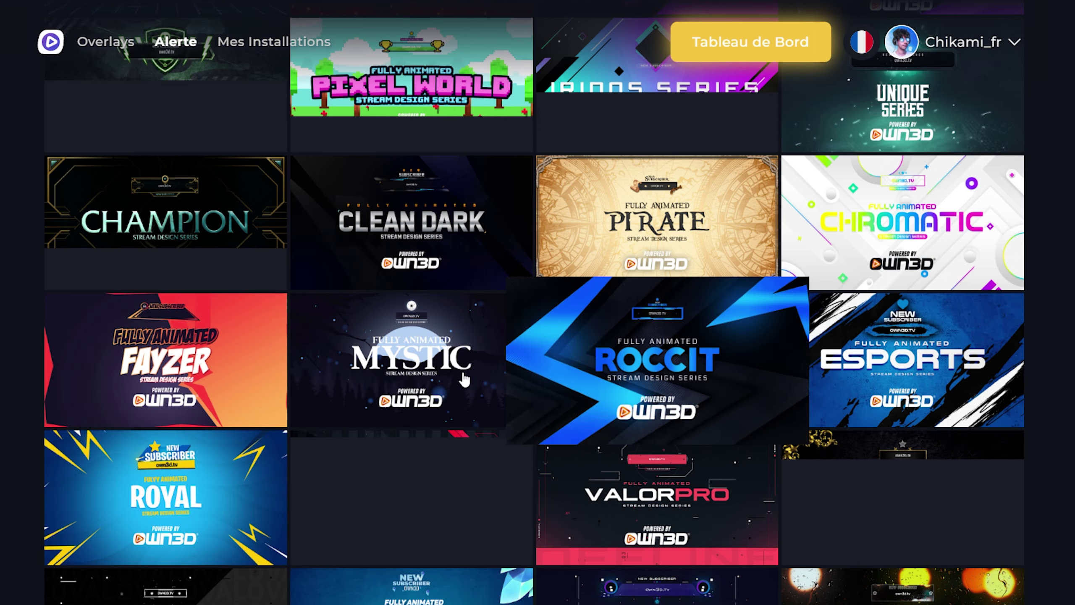
{"action": "left_click", "coordinate": [450, 380]}
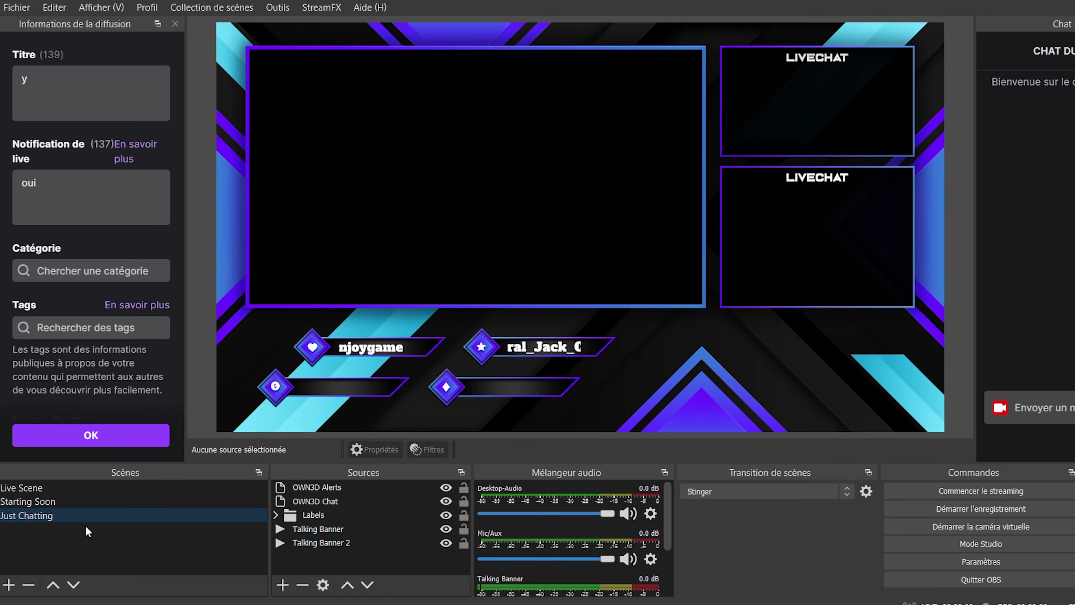
Step: Duplicate the Starting Soon scene as Pause and hide the Countdown source in the copy
{"action": "left_click", "coordinate": [68, 505]}
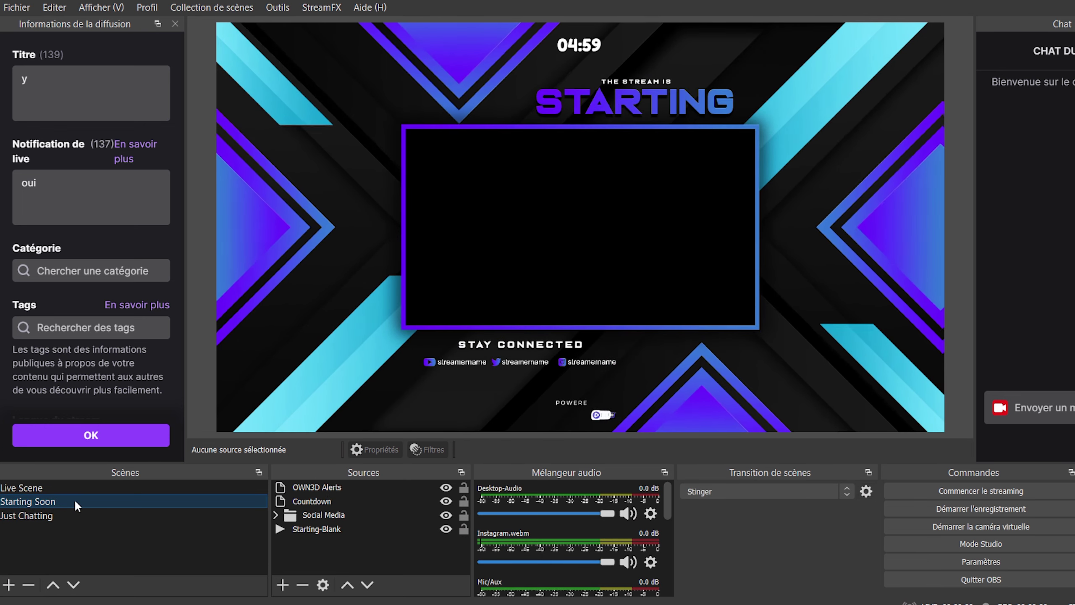
{"action": "right_click", "coordinate": [74, 499]}
{"action": "left_click", "coordinate": [125, 262]}
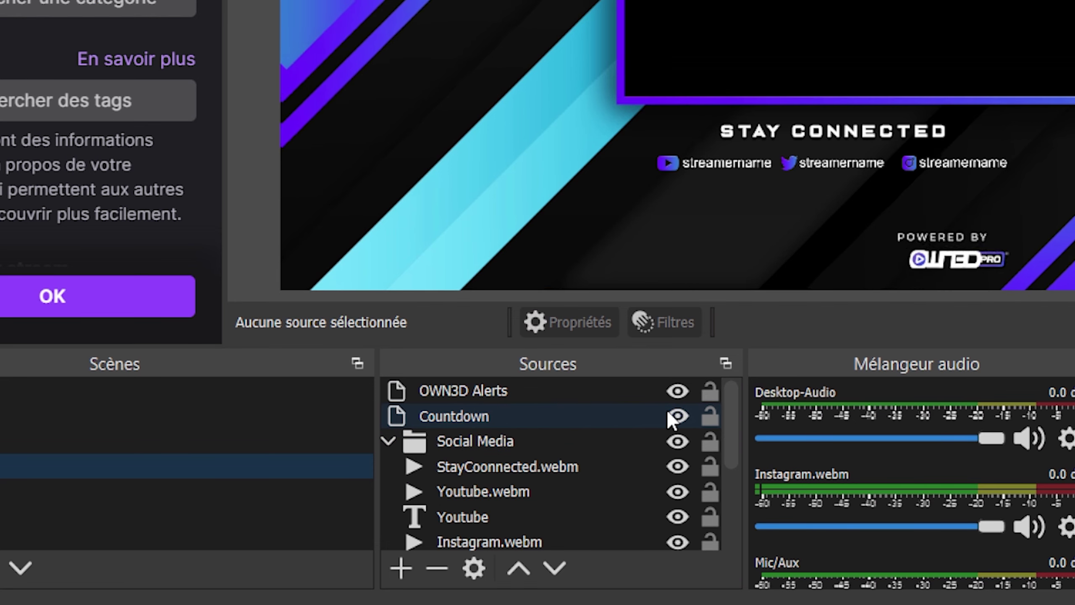
{"action": "left_click", "coordinate": [435, 501]}
Step: Add a Texte (GDI+) source reading "Le Stream est en Pause" to the Pause scene and reposition it on the canvas
{"action": "left_click", "coordinate": [281, 586]}
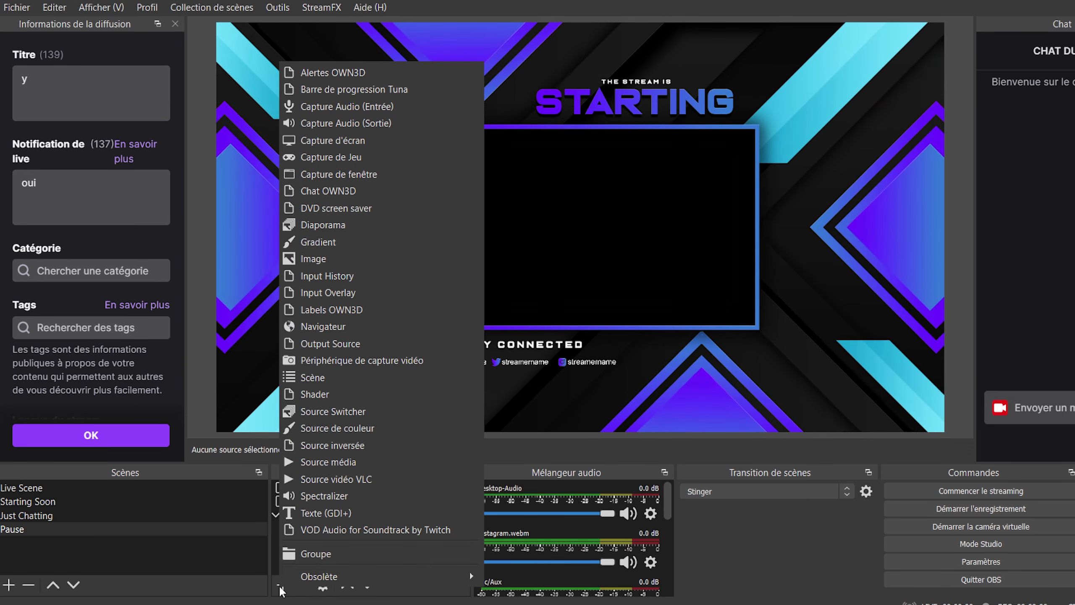
{"action": "left_click", "coordinate": [394, 512]}
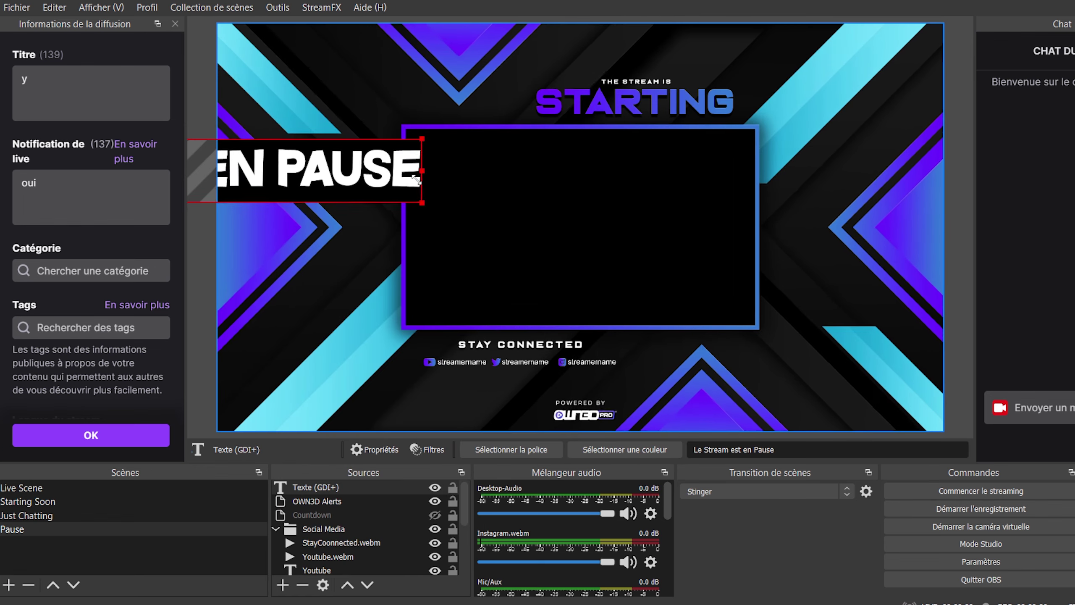
{"action": "left_click_drag", "start_coordinate": [360, 199], "coordinate": [895, 117]}
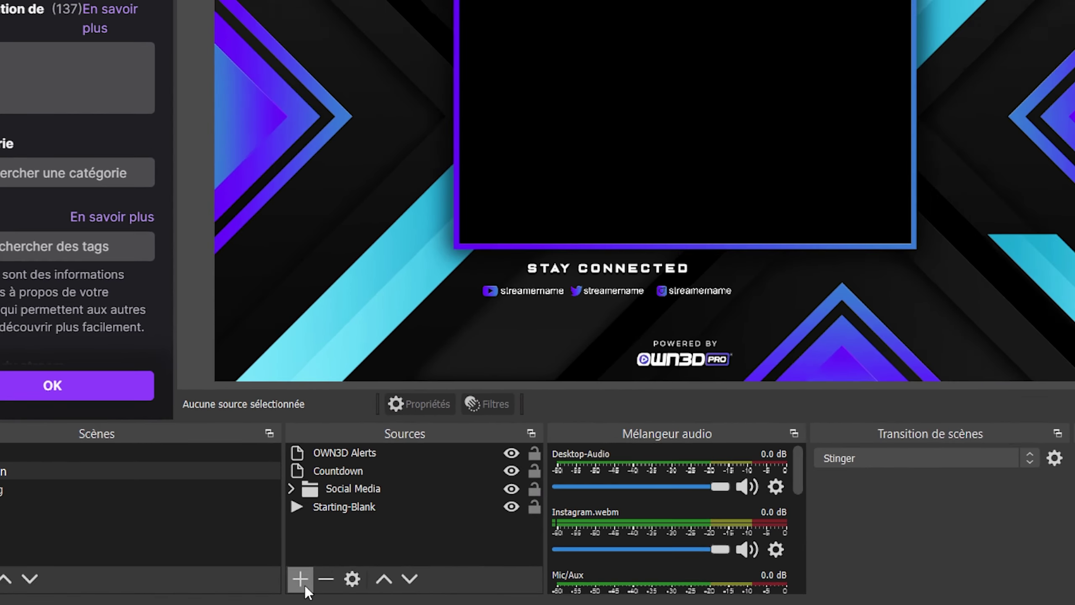
{"action": "left_click", "coordinate": [301, 580]}
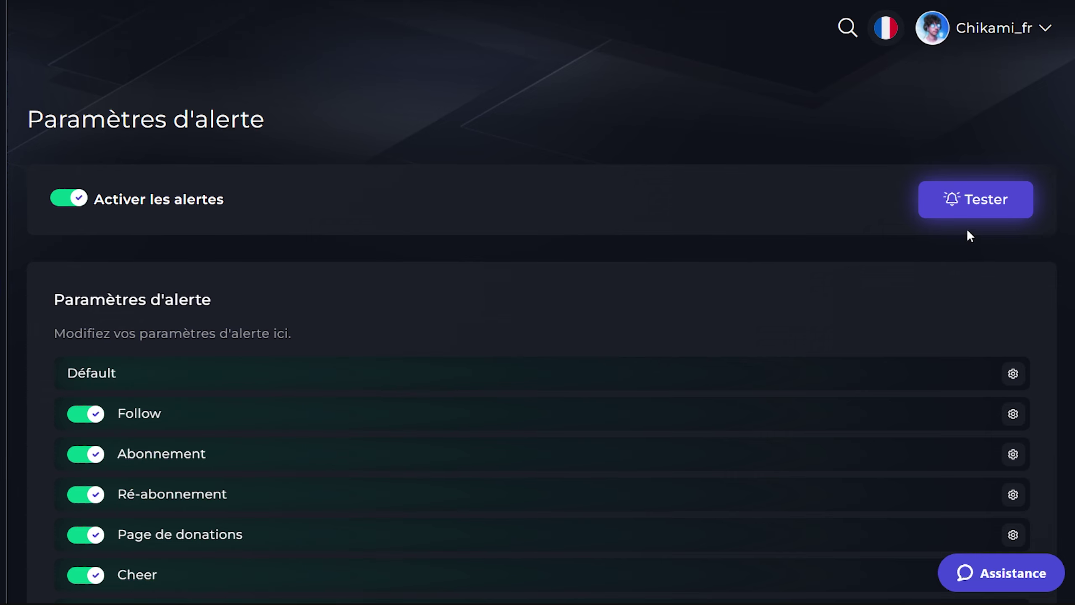
Step: Review the OWN3D alert settings, opening the Follow alert's configuration, and browse the available alert designs
{"action": "scroll", "coordinate": [598, 313], "scroll_direction": "down", "scroll_amount": 4}
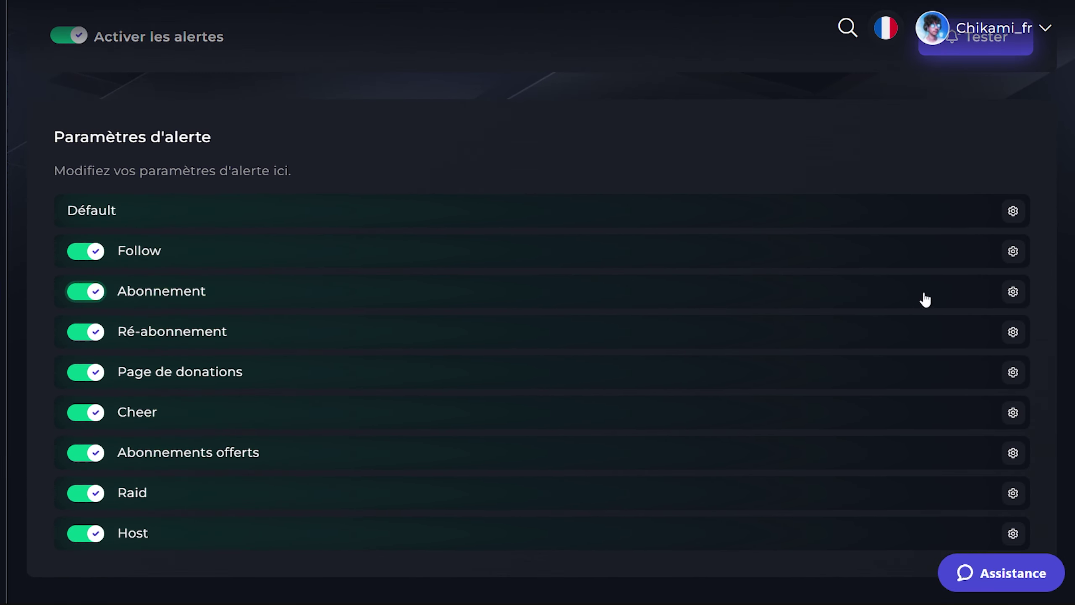
{"action": "left_click", "coordinate": [1019, 253]}
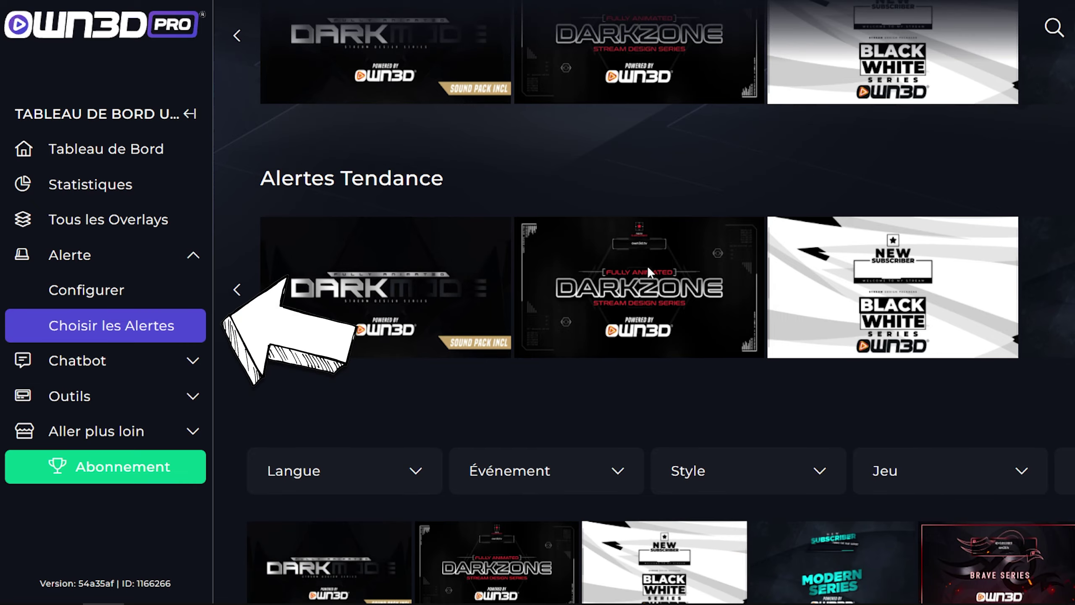
{"action": "scroll", "coordinate": [646, 265], "scroll_direction": "down", "scroll_amount": 10}
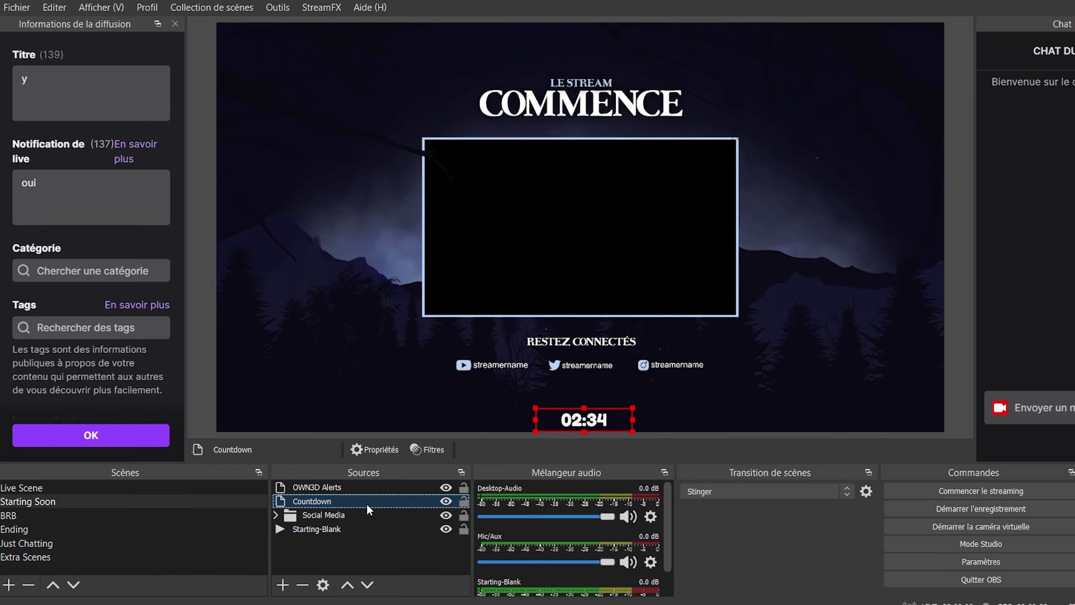
Step: Set the stream countdown's duration to 3 minutes in the OWN3D countdown configuration
{"action": "double_click", "coordinate": [456, 406]}
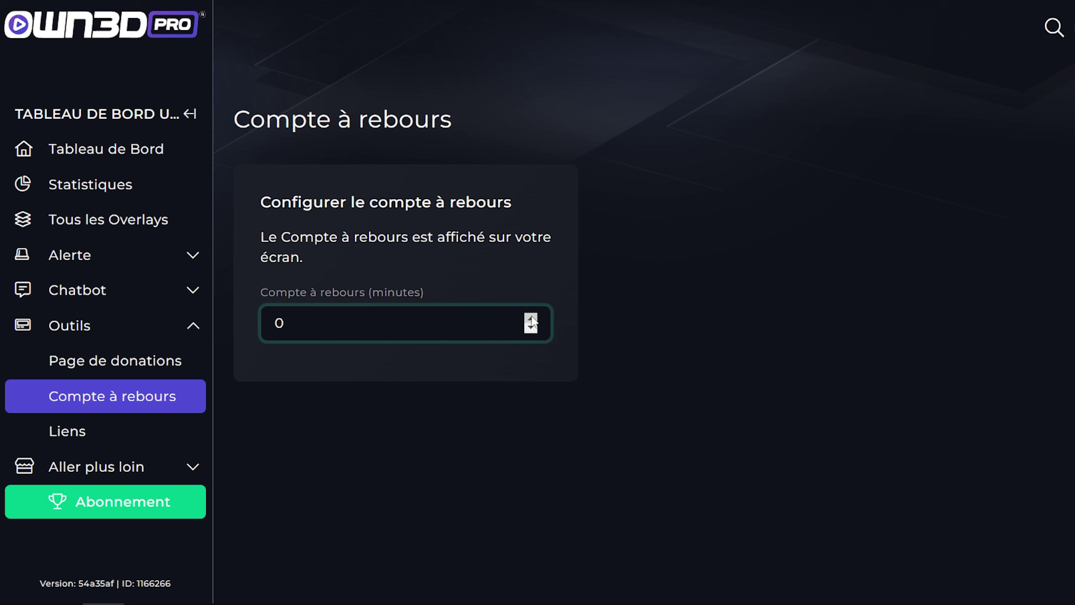
{"action": "key", "text": "BackSpace"}
{"action": "type", "text": "3"}
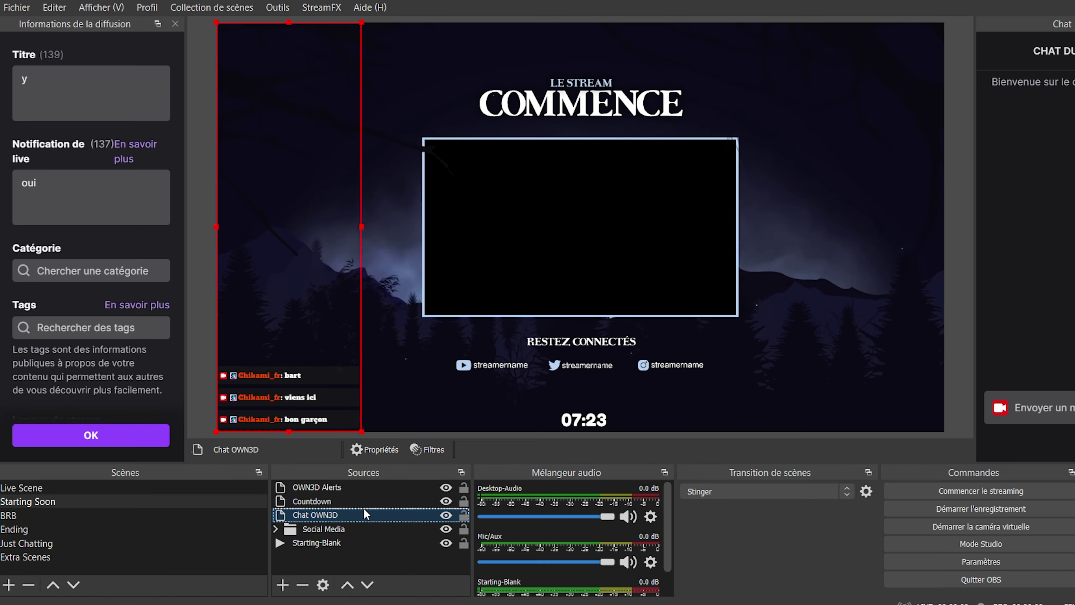
Step: Examine the size, colour and font settings of the Chat OWN3D source
{"action": "double_click", "coordinate": [486, 442]}
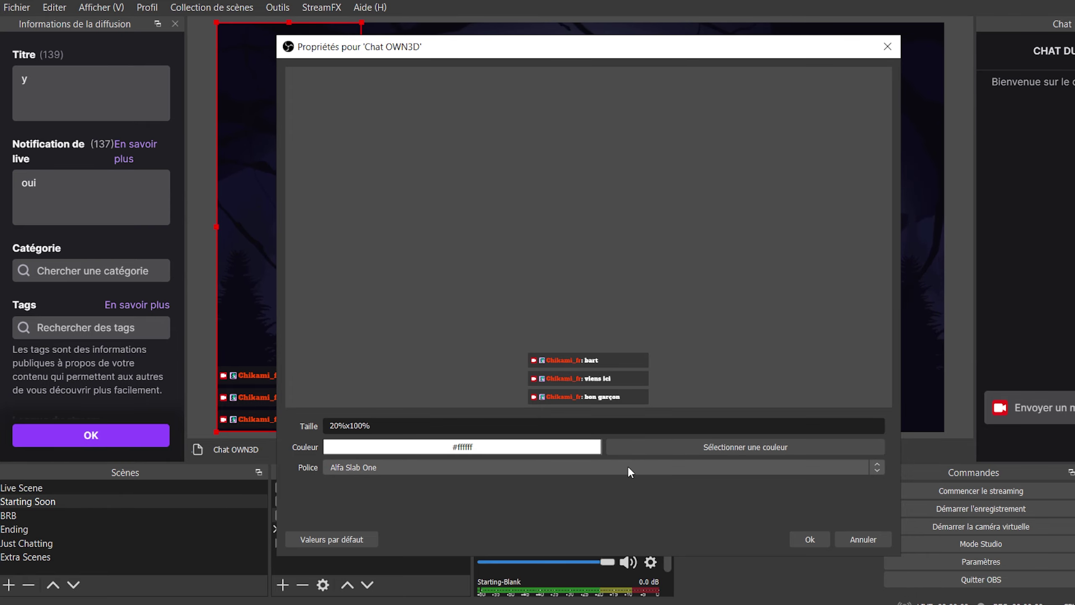
{"action": "key", "text": "Return"}
Step: Replace the Youtube text in the Social Media group with the streamer's channel name and confirm its properties
{"action": "left_click", "coordinate": [334, 489]}
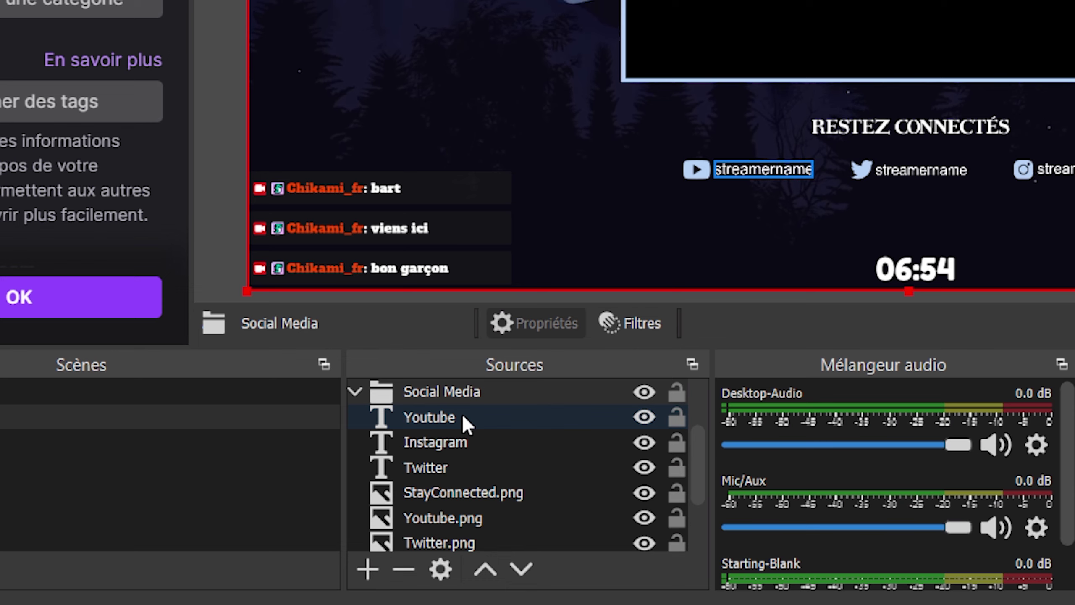
{"action": "double_click", "coordinate": [463, 416]}
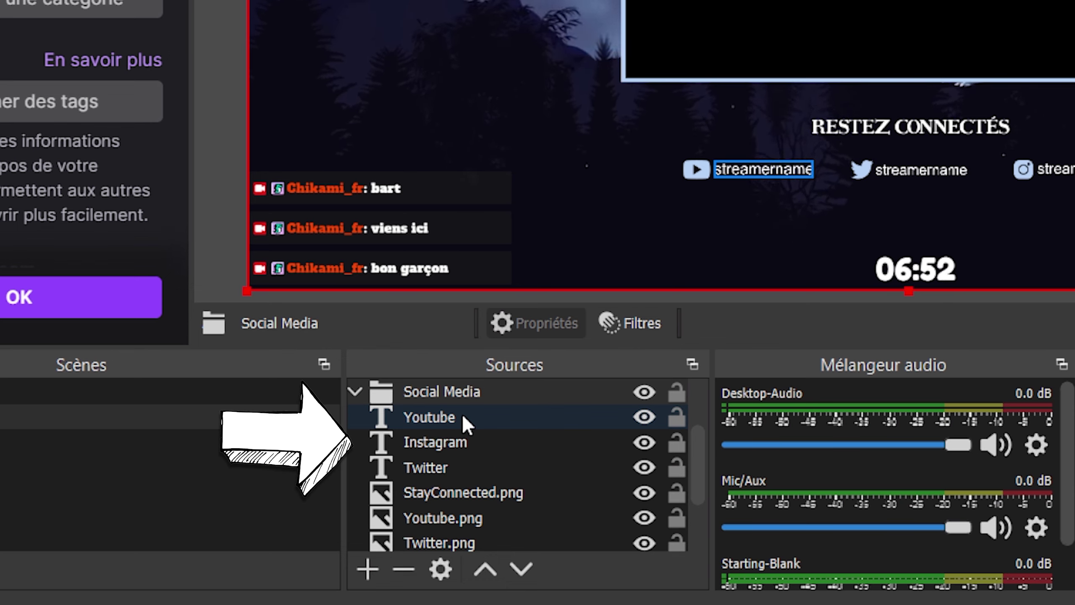
{"action": "type", "text": "Chikami"}
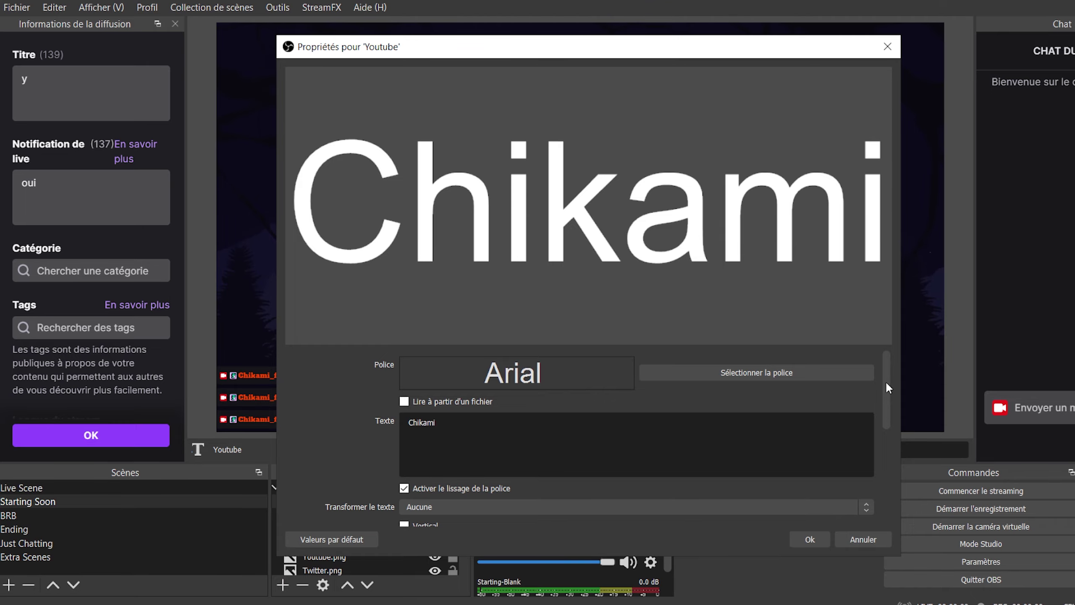
{"action": "left_click_drag", "start_coordinate": [885, 380], "coordinate": [890, 477]}
{"action": "left_click", "coordinate": [810, 539]}
Step: Hide the Starting-Blank background source and show it again
{"action": "left_click", "coordinate": [445, 542]}
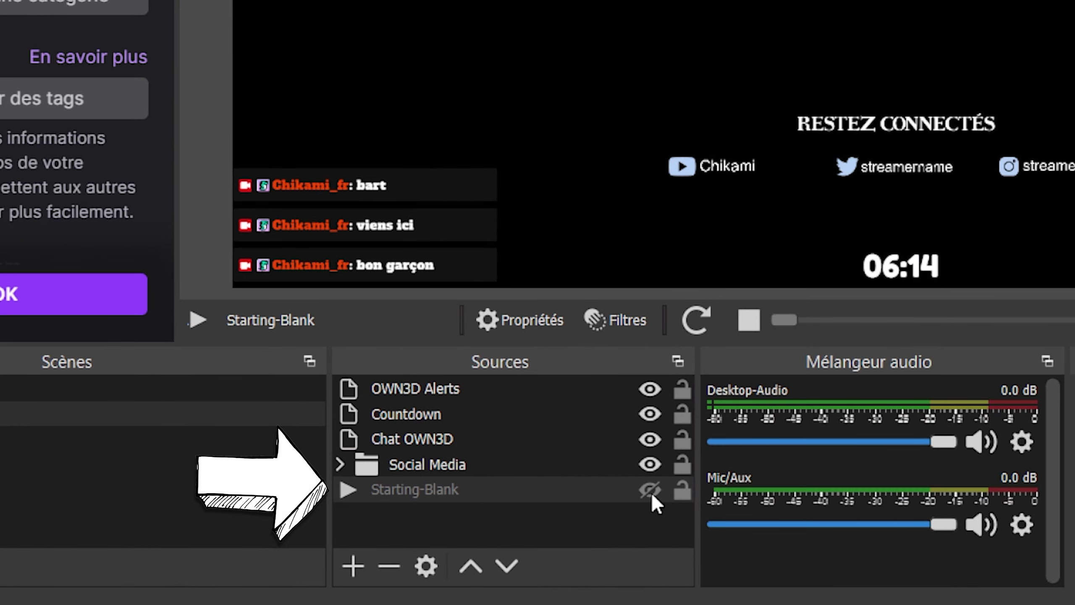
{"action": "left_click", "coordinate": [446, 542]}
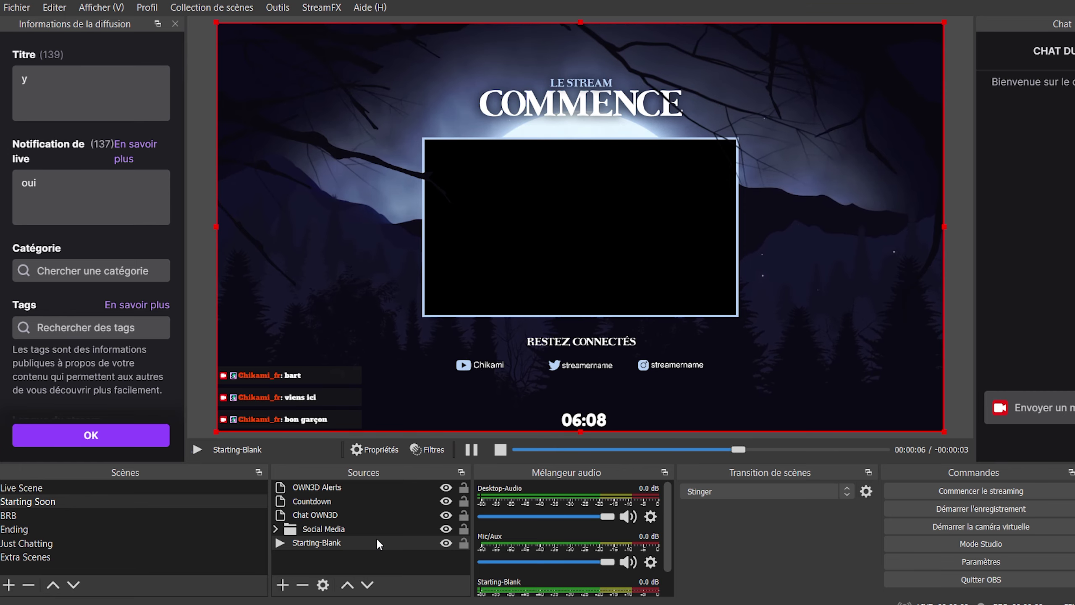
Step: Add a Corrections colorimétrique effect filter to the Starting-Blank source and shift its hue (Décalage de teinte) well below zero
{"action": "right_click", "coordinate": [378, 538]}
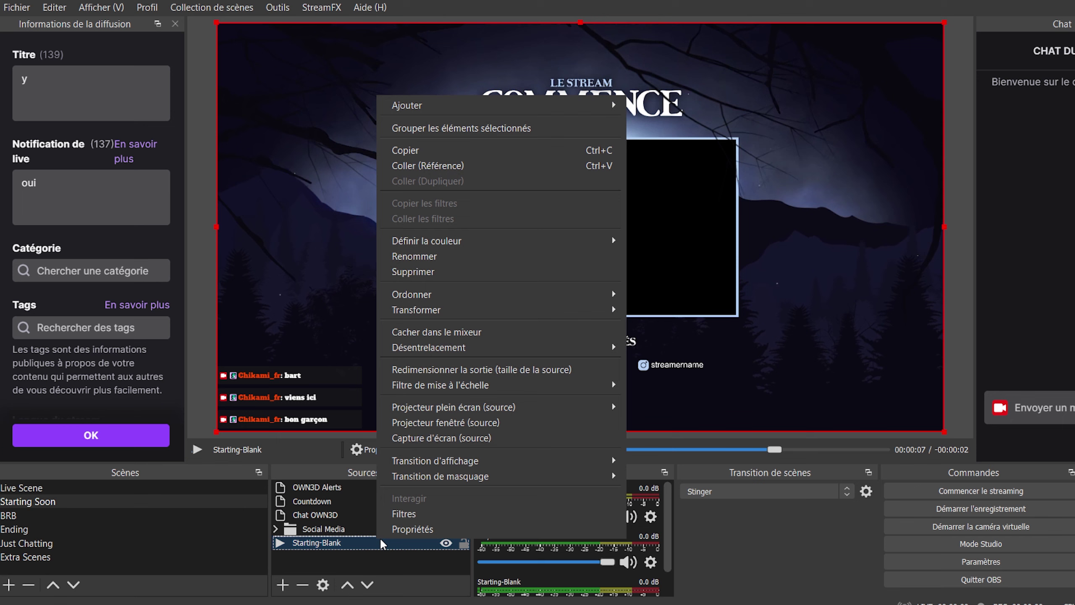
{"action": "left_click", "coordinate": [455, 512]}
{"action": "left_click", "coordinate": [275, 569]}
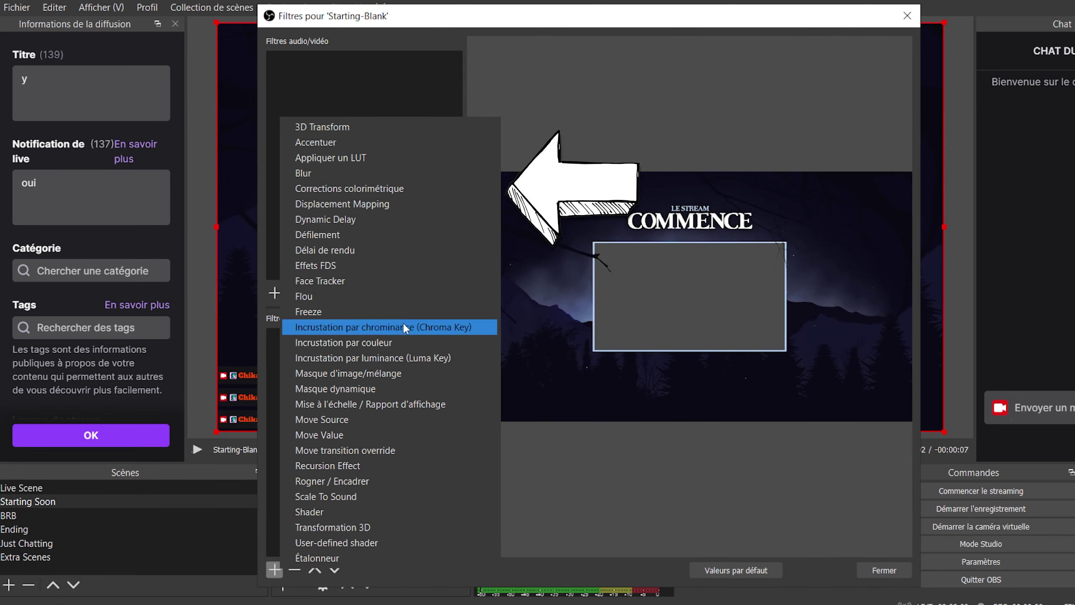
{"action": "left_click", "coordinate": [430, 189]}
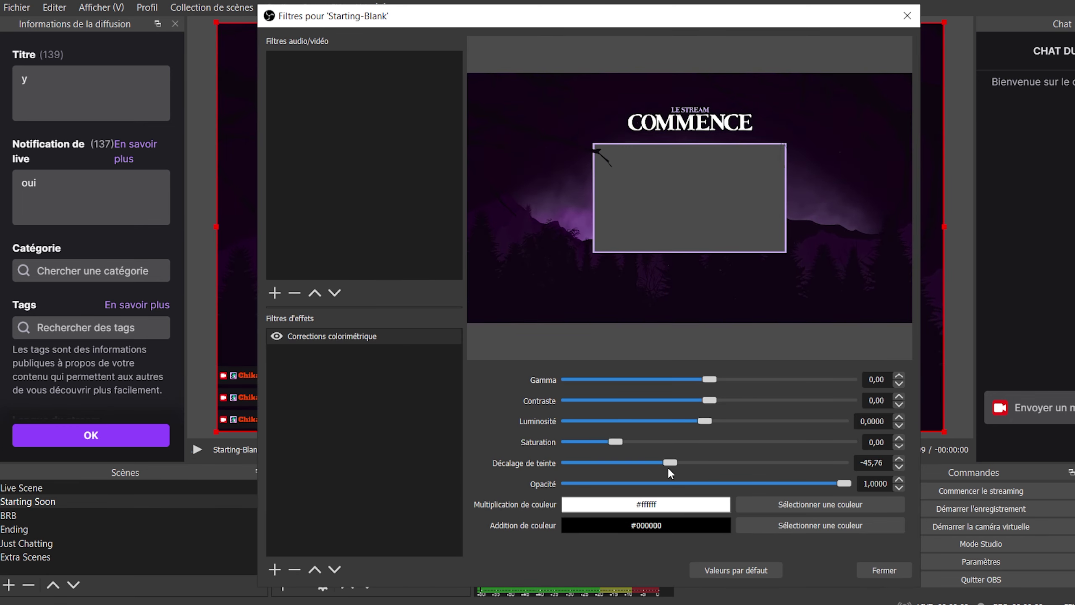
{"action": "left_click_drag", "start_coordinate": [668, 469], "coordinate": [610, 466]}
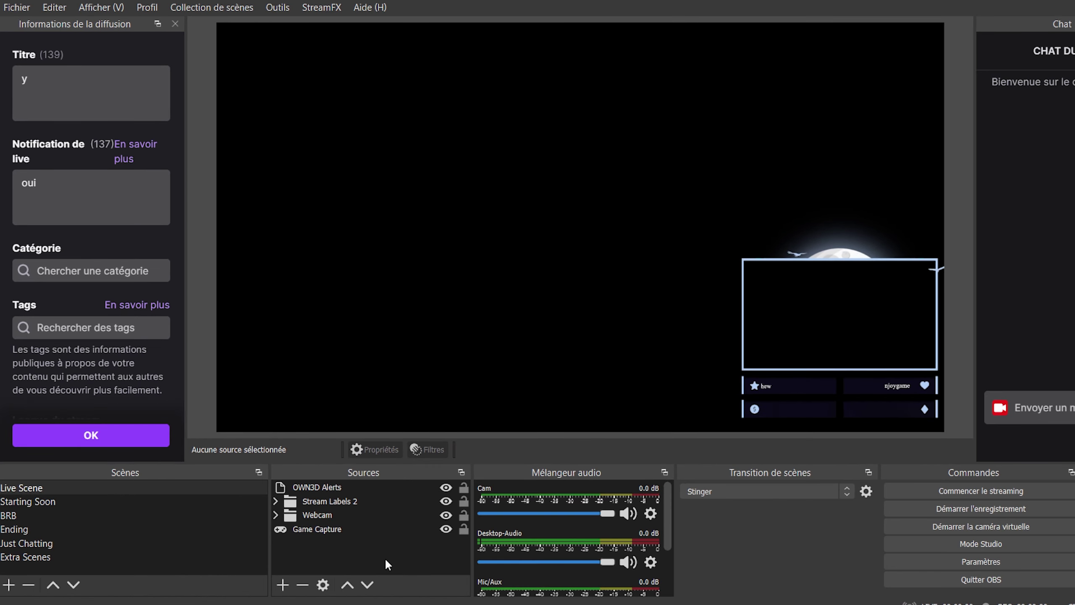
Step: Expand the Stream Labels 2 group in the Live Scene and open the properties of the last subscriber label
{"action": "left_click", "coordinate": [275, 500]}
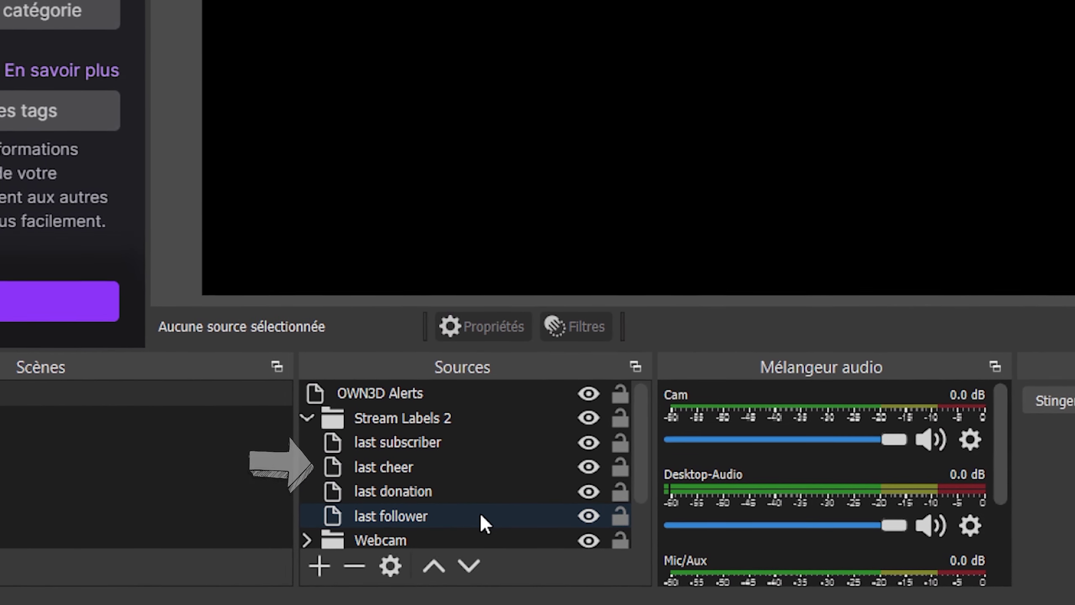
{"action": "double_click", "coordinate": [472, 441]}
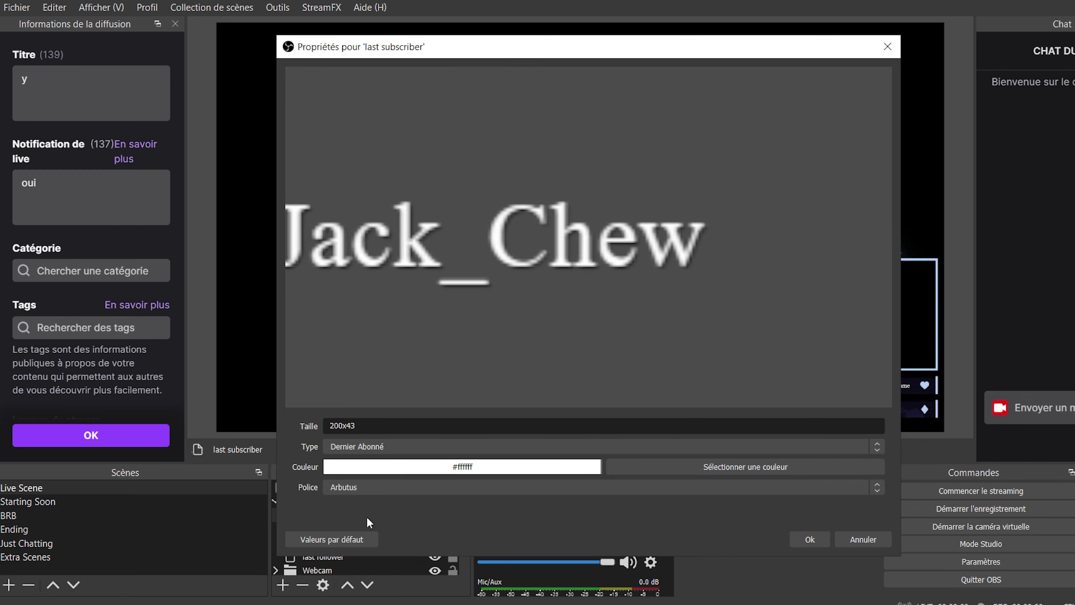